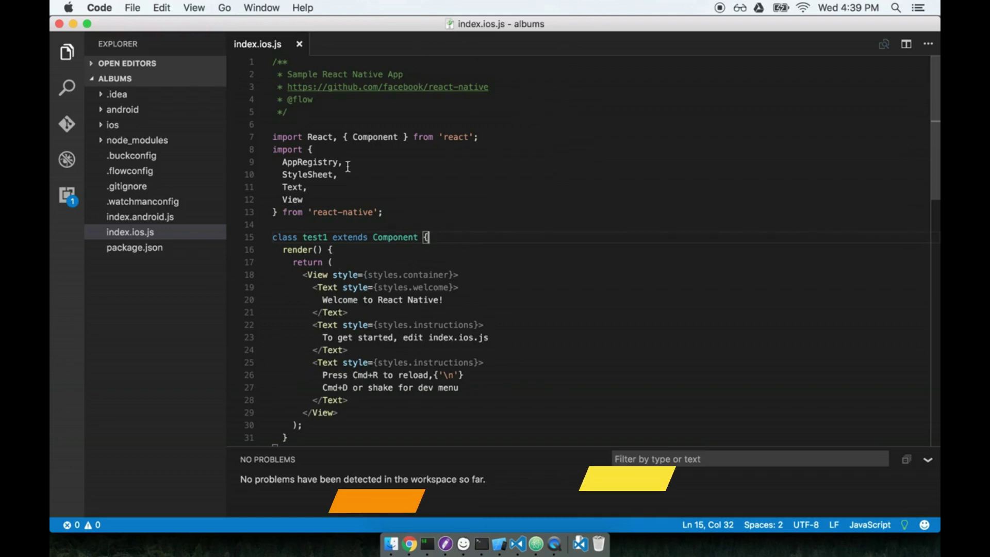
Look through index.ios.js across lines 9–26, then bring the iTerm2 terminal forward
left_click(438, 376)
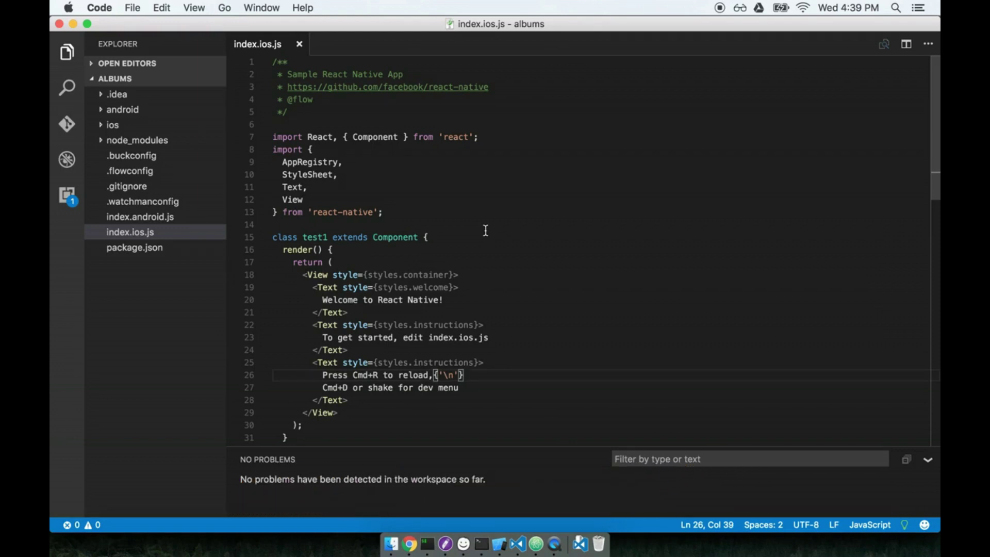
left_click(484, 225)
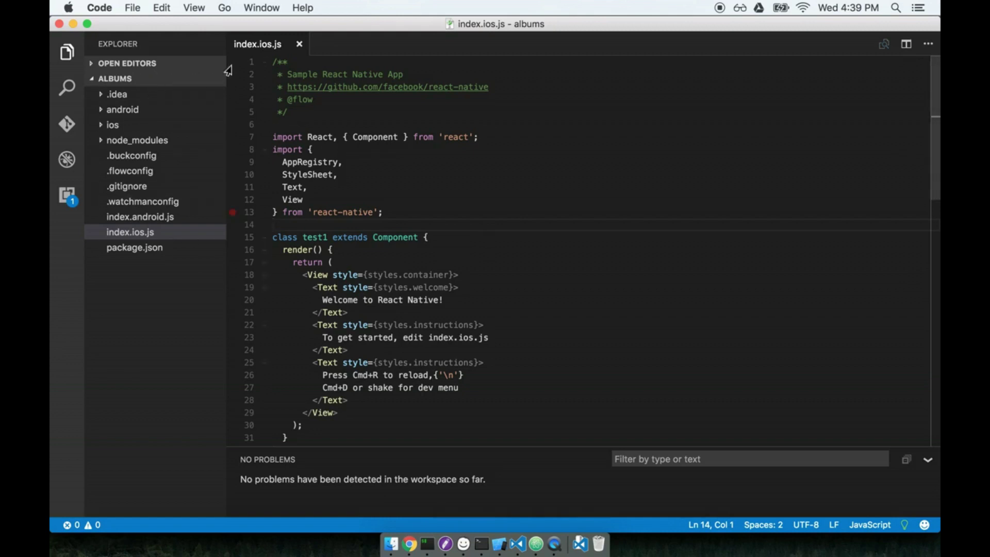
left_click(343, 162)
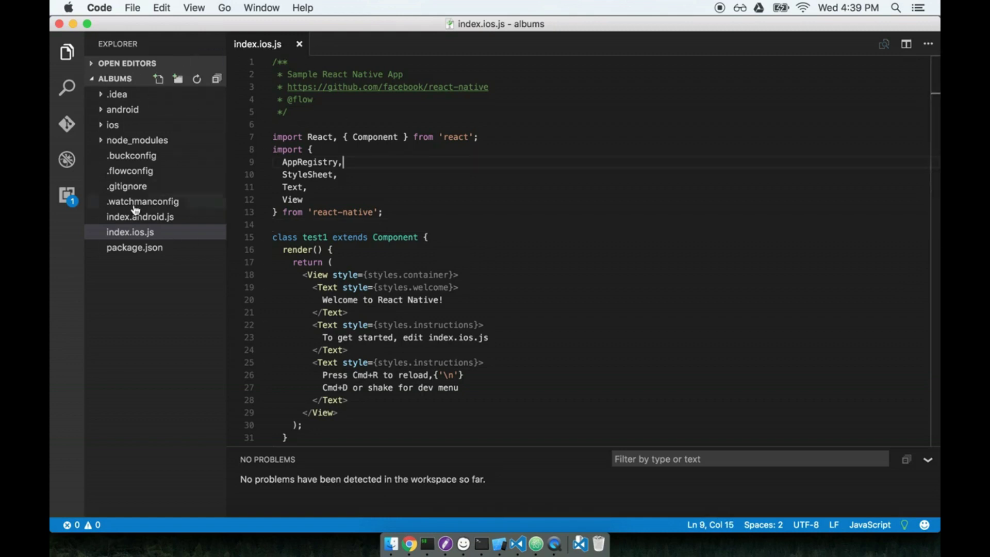
left_click(404, 225)
left_click(480, 213)
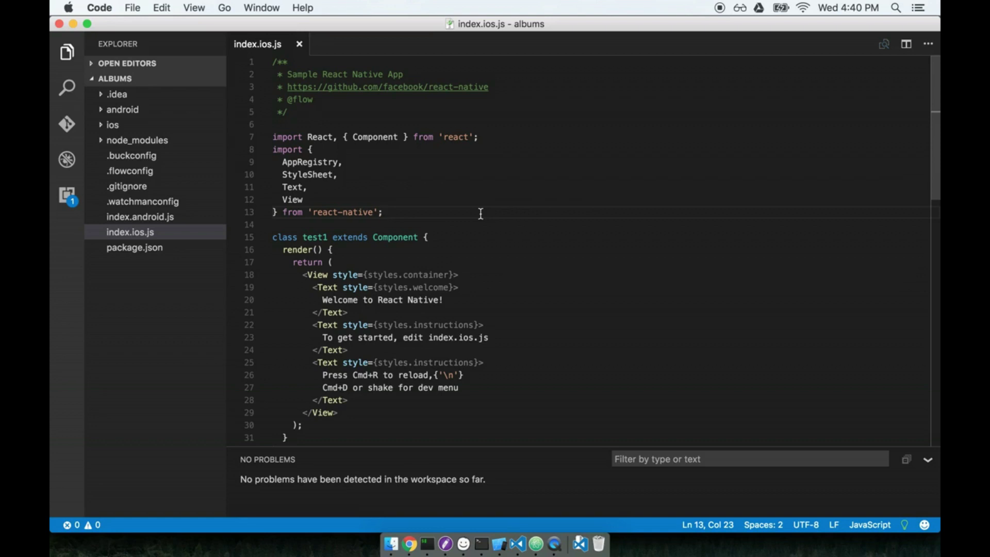
left_click(428, 544)
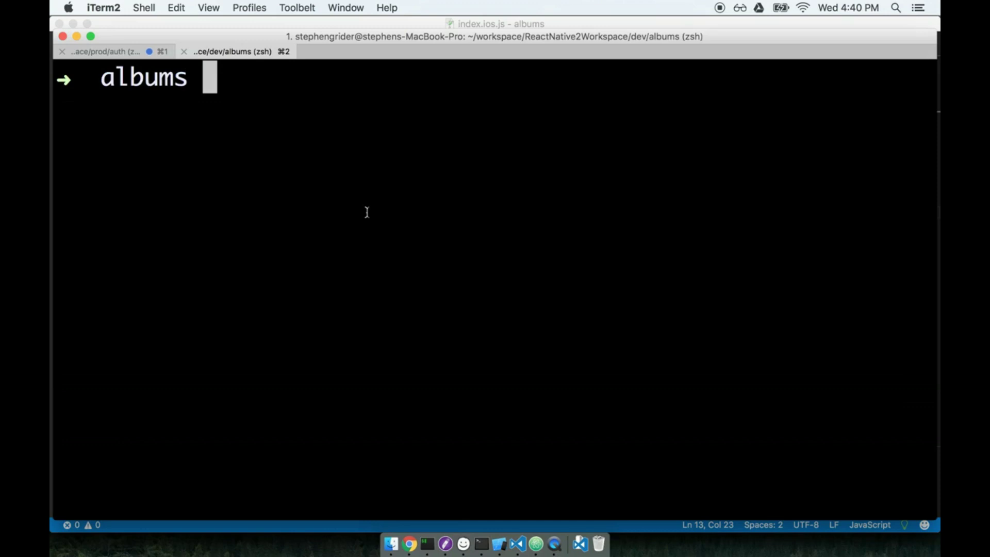
type("npm insta")
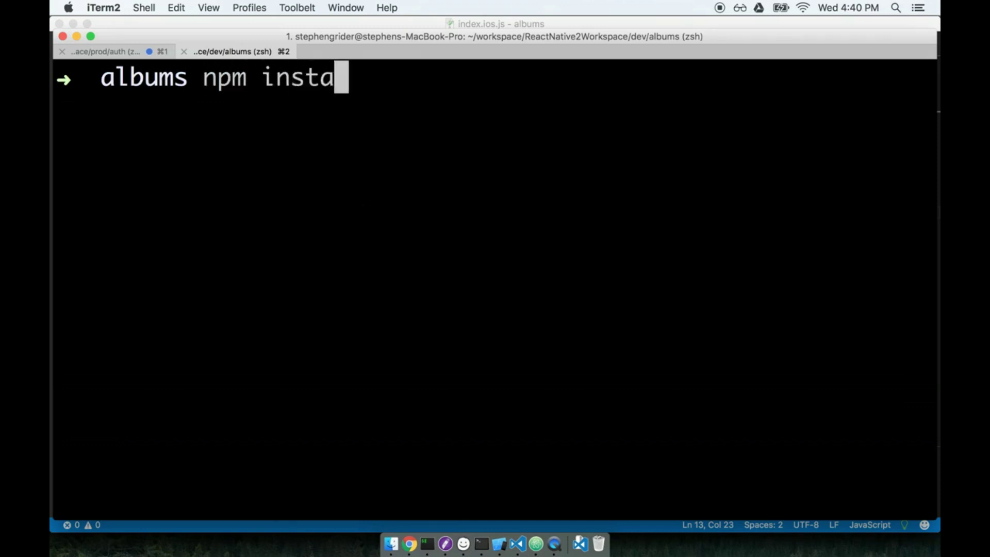
type("ll -g es")
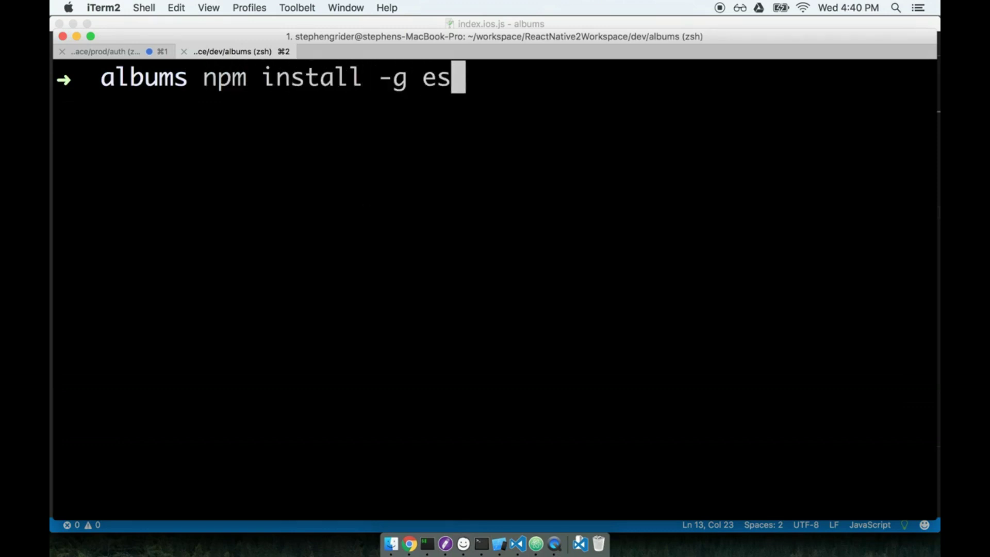
type("lint")
Run 'npm install -g eslint' from the albums project folder
key("Return")
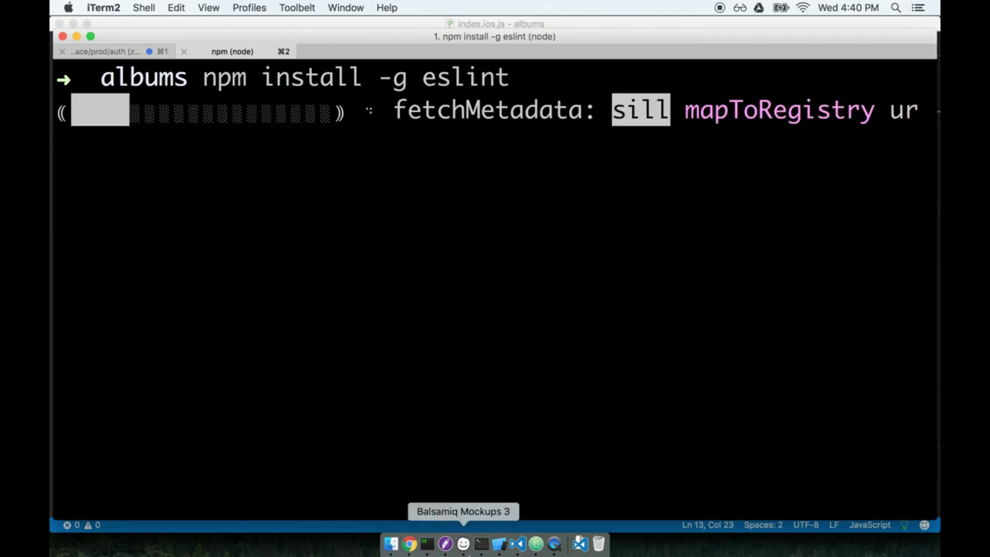
Install and enable the ESLint extension from the marketplace, restarting VS Code to index.ios.js
left_click(517, 544)
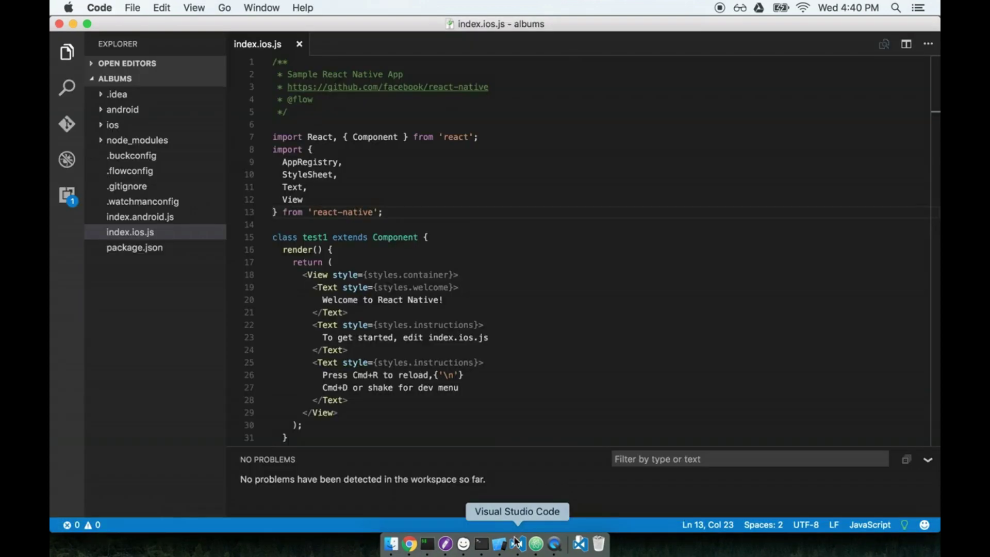
left_click(468, 223)
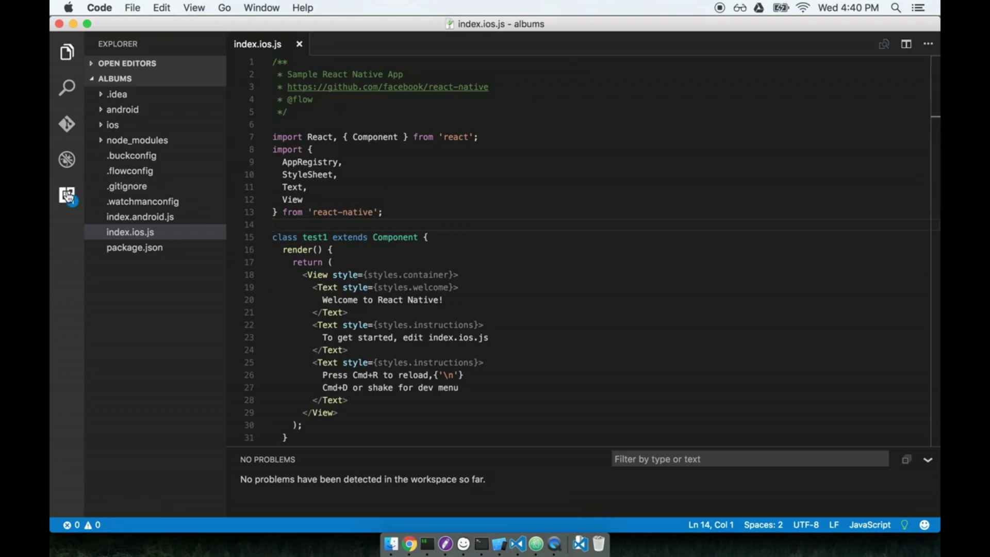
left_click(64, 201)
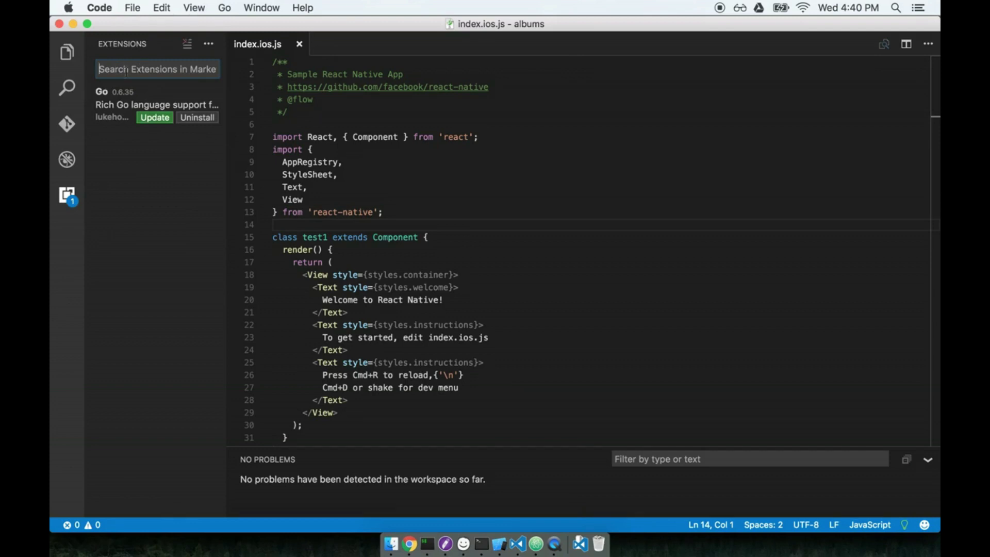
type("eslint")
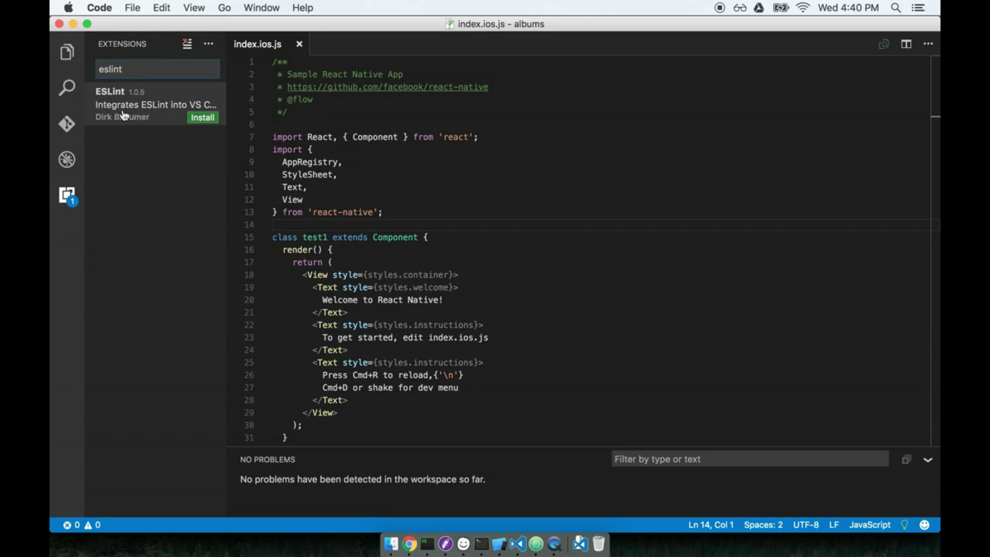
left_click(198, 120)
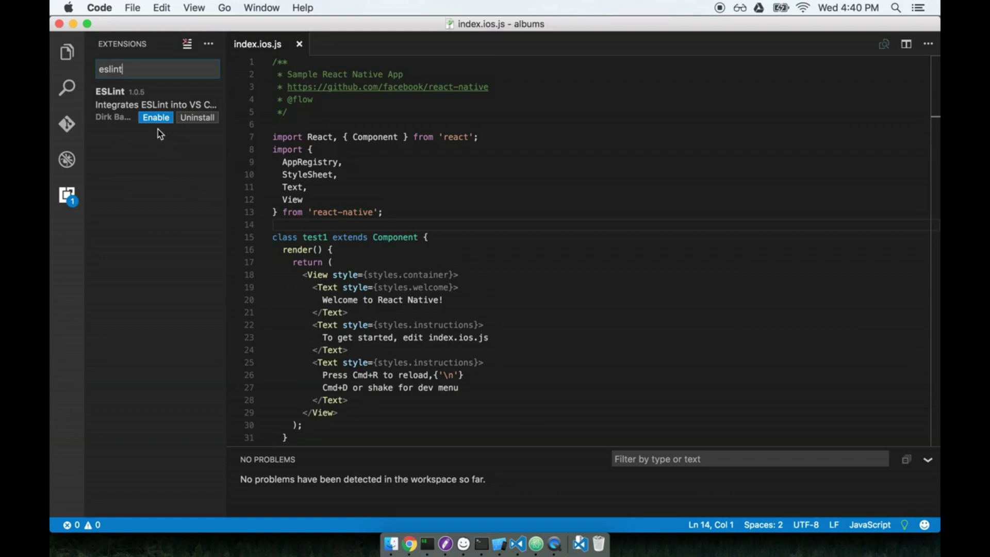
left_click(156, 118)
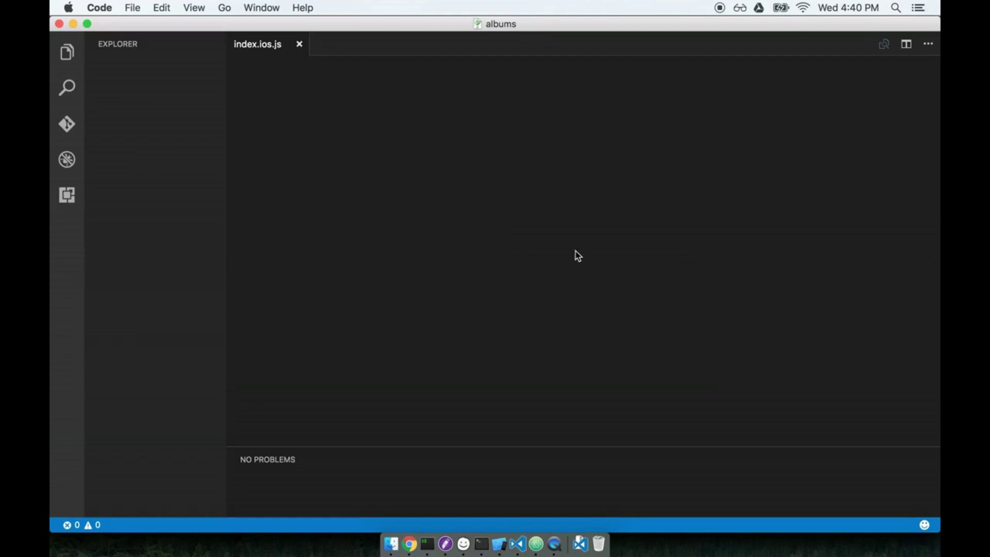
left_click(405, 190)
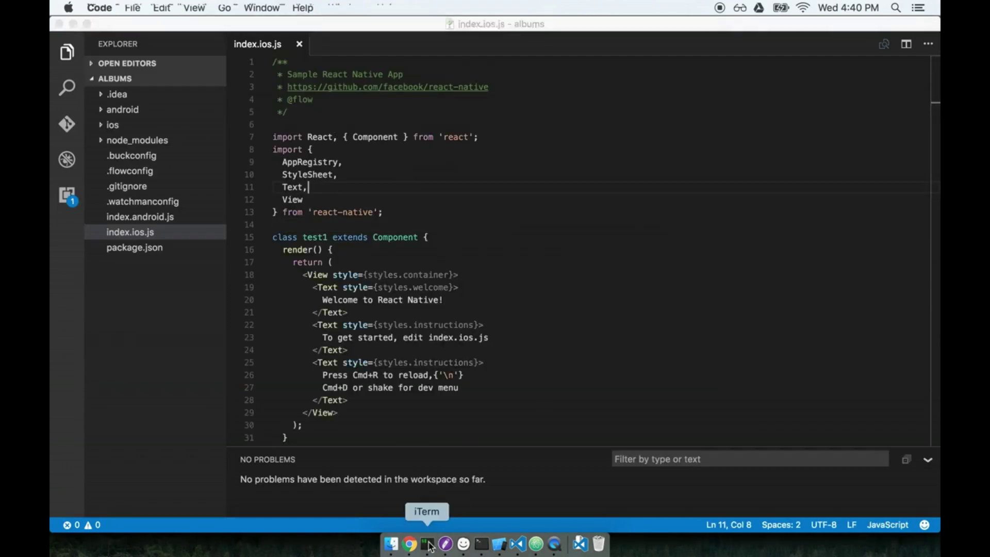
left_click(429, 544)
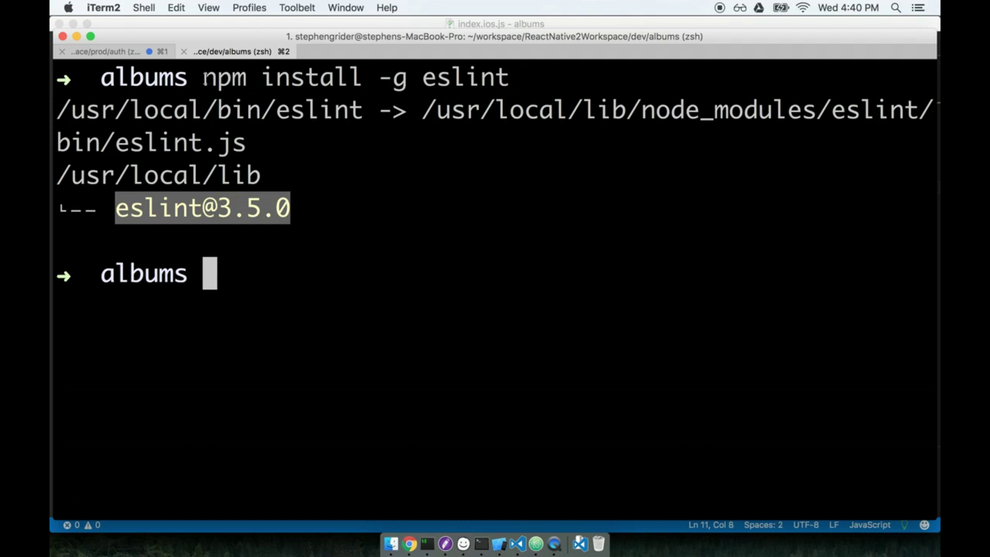
left_click_drag(204, 78, 534, 82)
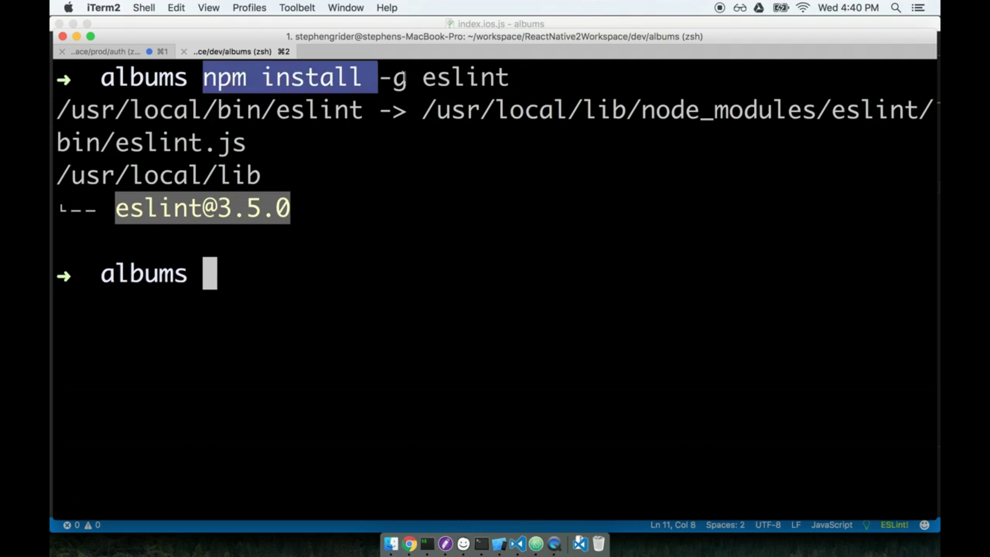
left_click(503, 219)
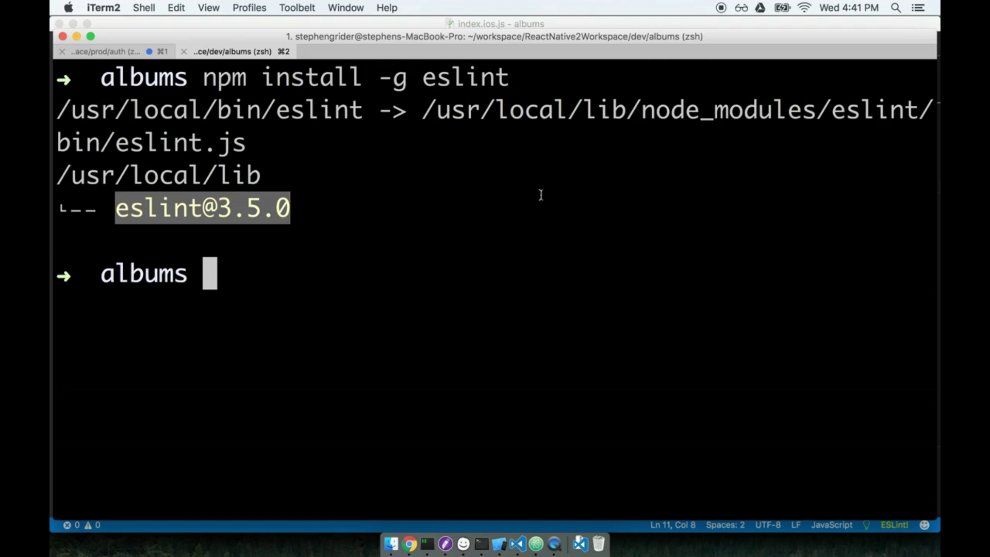
key("Return")
key("ctrl+l")
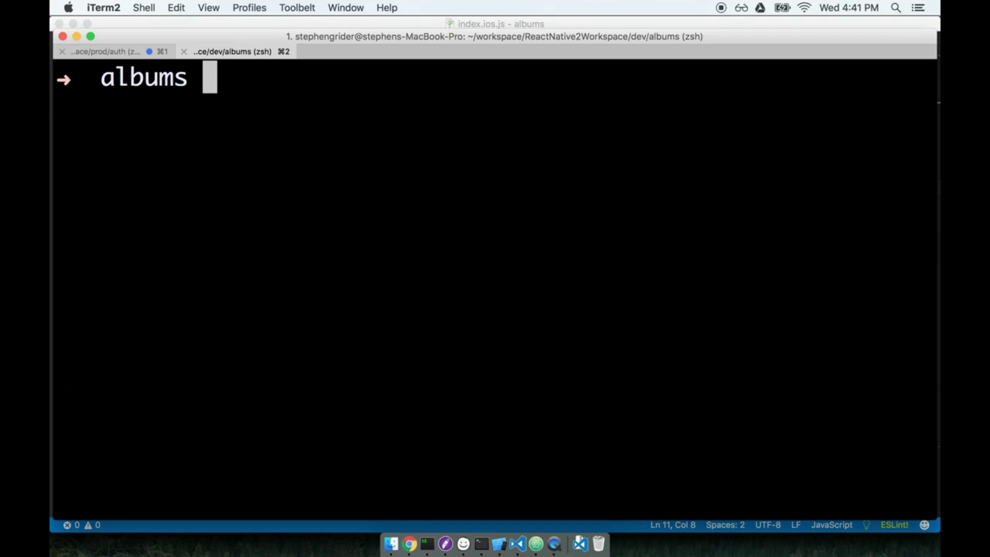
type("npm install")
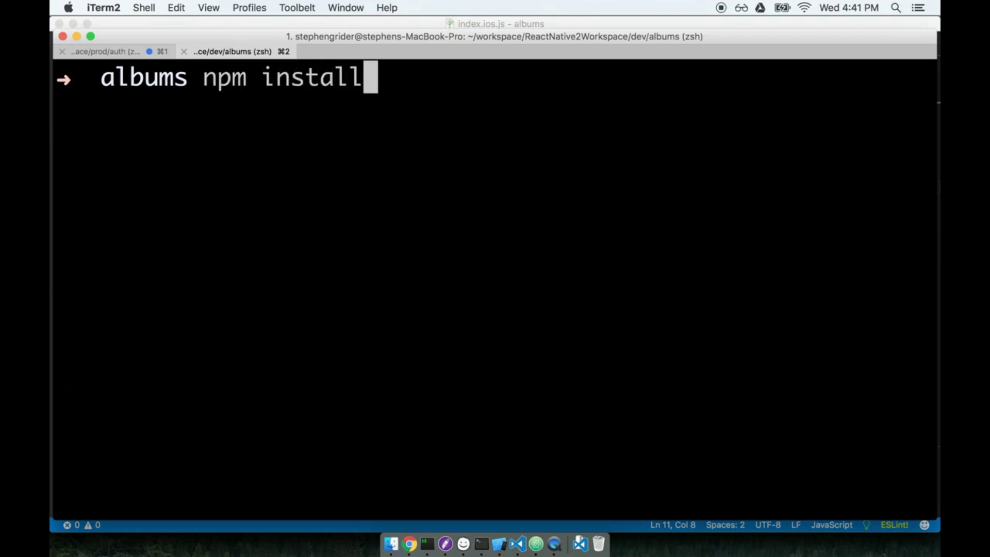
type(" --save")
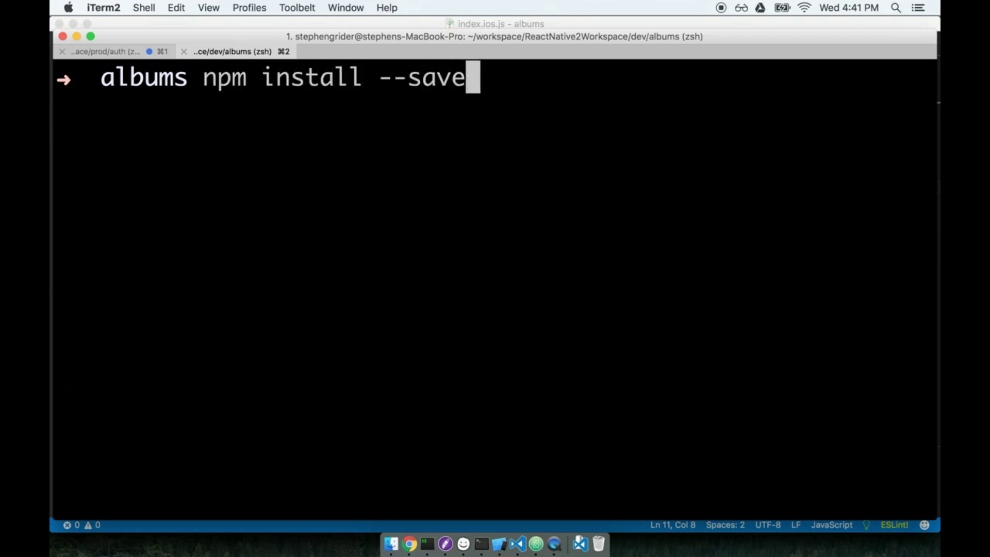
type("-dev")
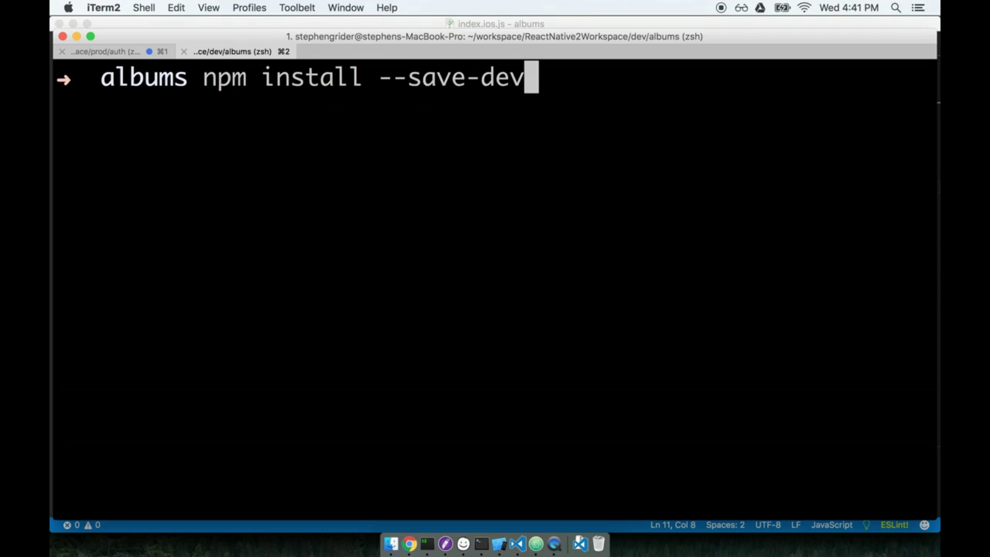
type(" eslint-")
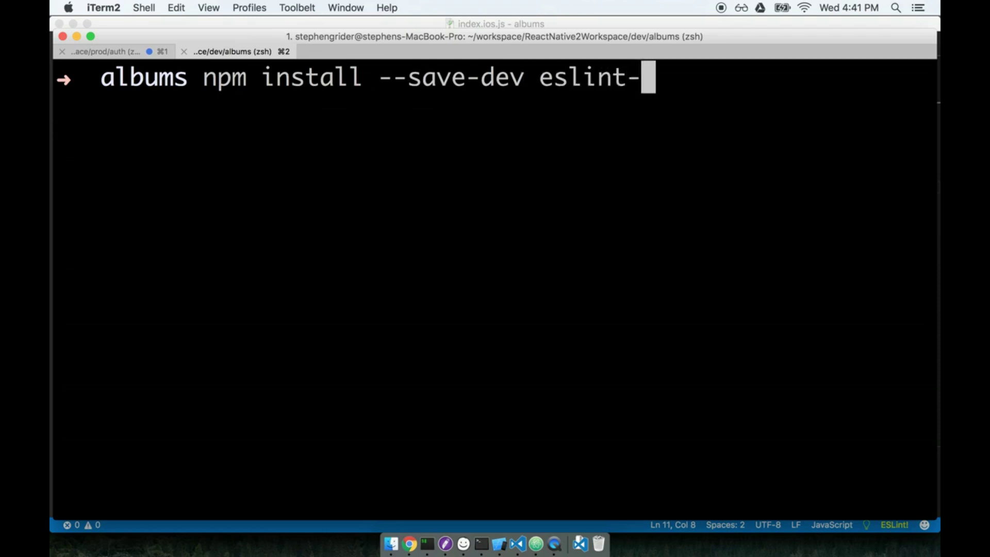
type("config-rallycodi")
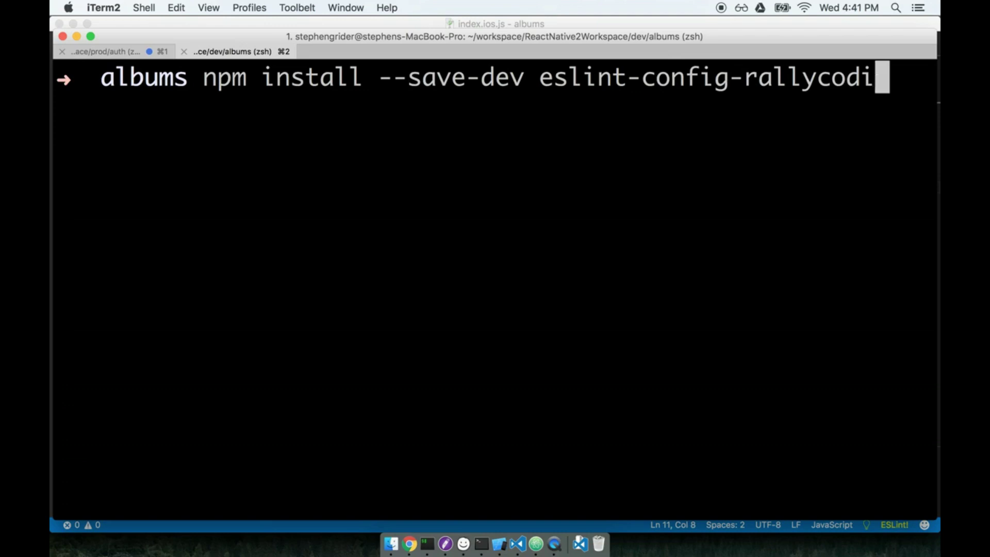
type("ng")
Run 'npm install --save-dev eslint-config-rallycoding' in the albums folder
left_click_drag(534, 77, 633, 80)
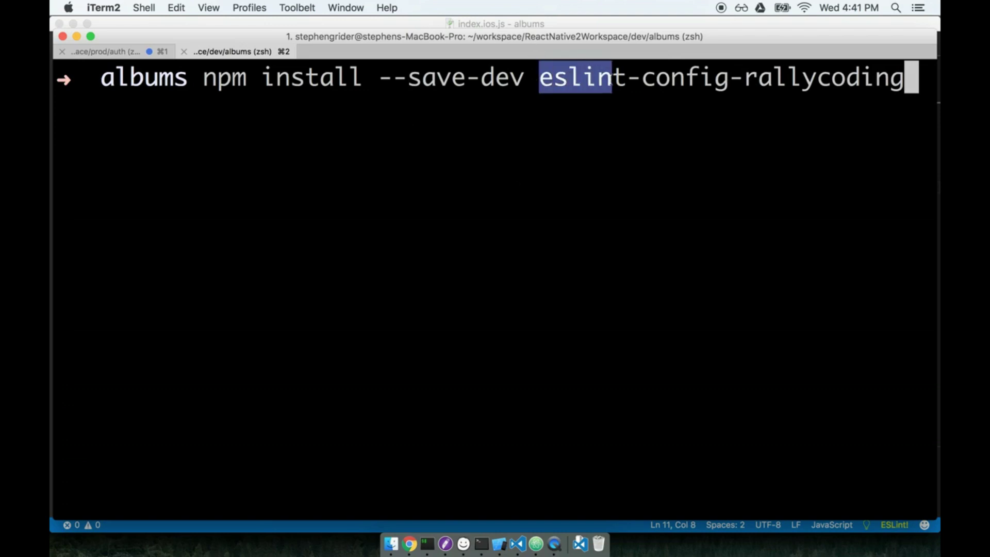
left_click(743, 77)
key("Return")
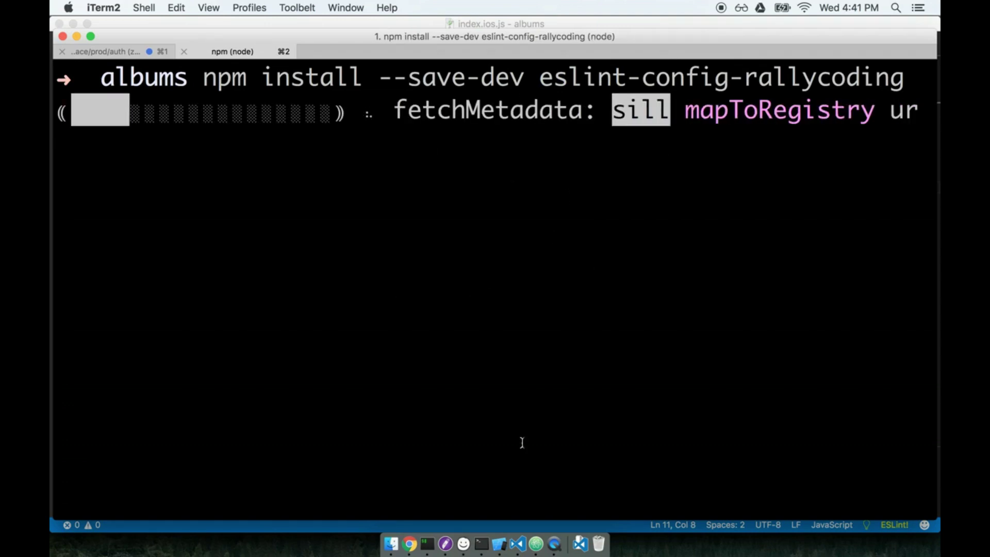
Return to index.ios.js in Visual Studio Code, caret after AppRegistry on line 9
left_click(521, 544)
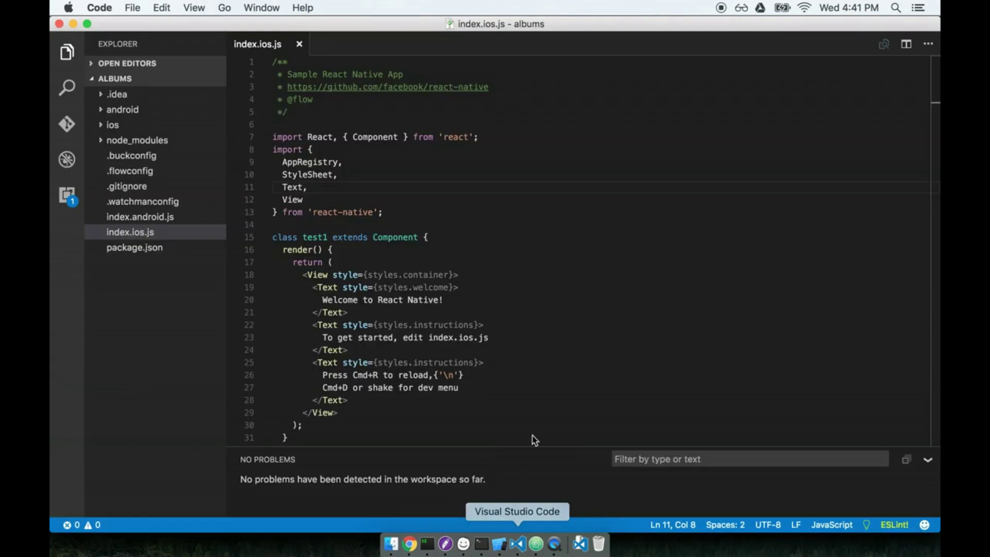
left_click(473, 281)
left_click(376, 164)
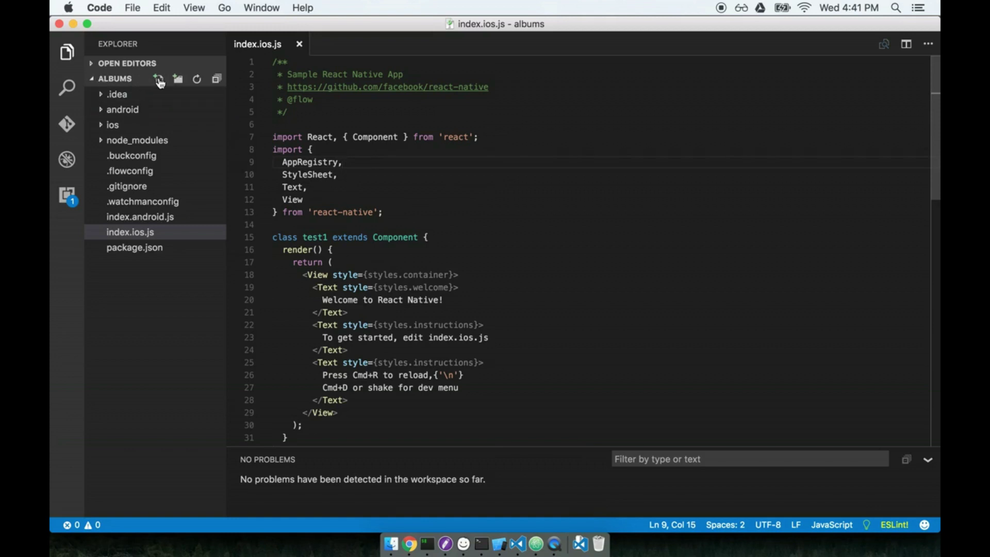
Create a new file named .eslintrc in the albums project root
left_click(159, 81)
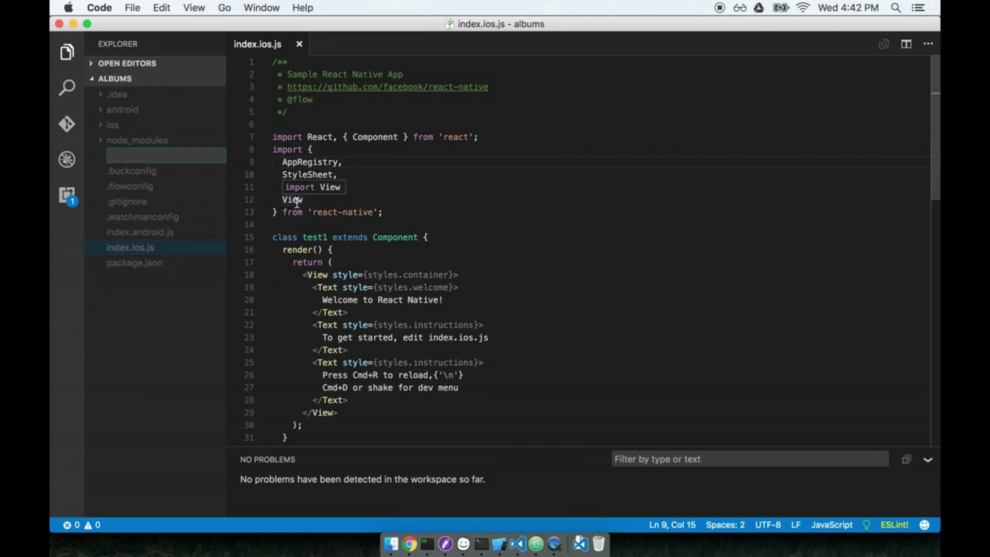
type(".eslintrc")
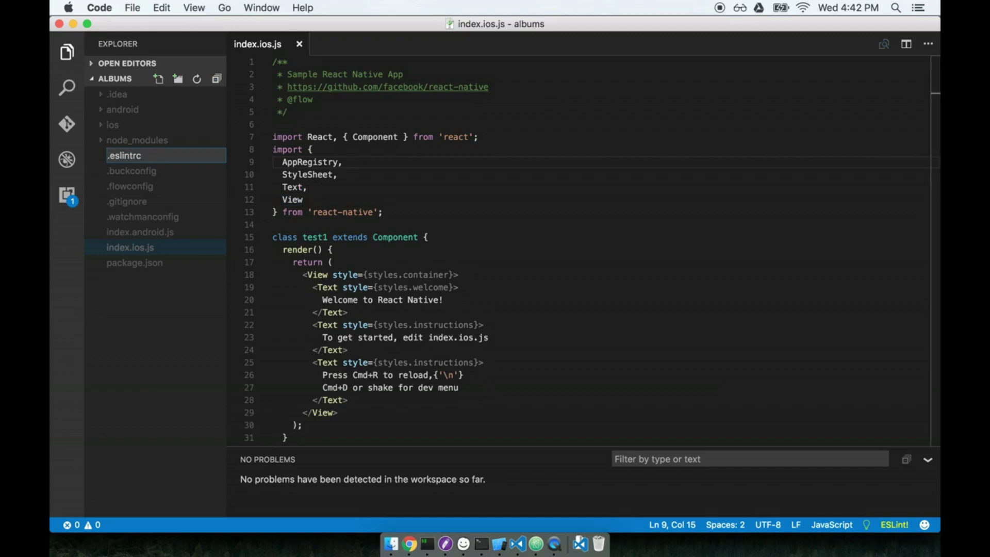
key("Return")
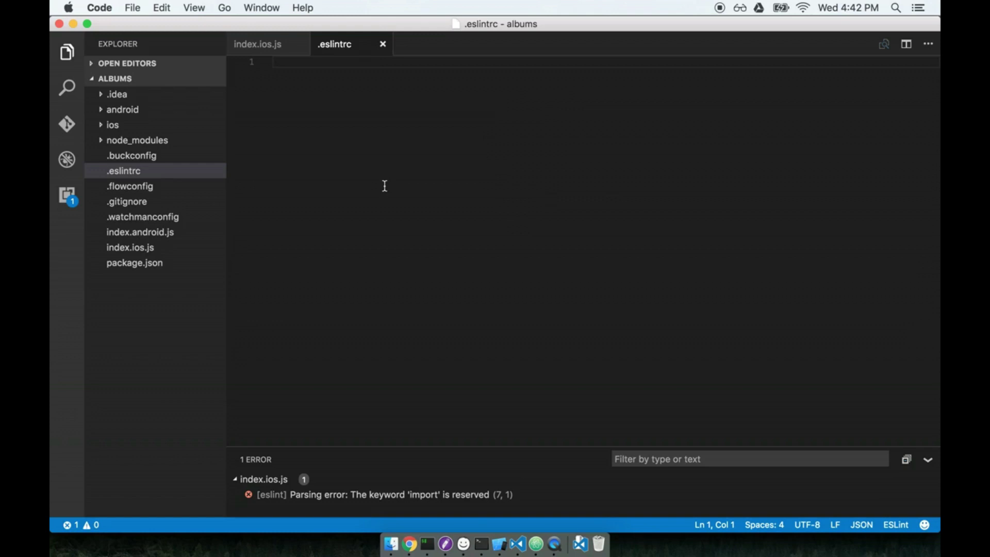
type("{")
Write {"extends": "rallycoding"} into .eslintrc, enlarging the interface for readability
key("Return")
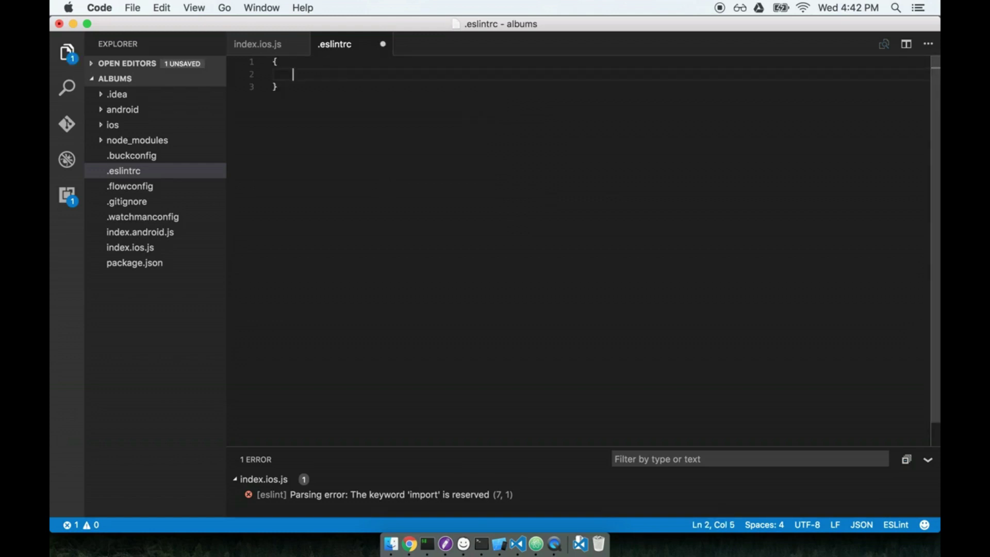
key("super+equal")
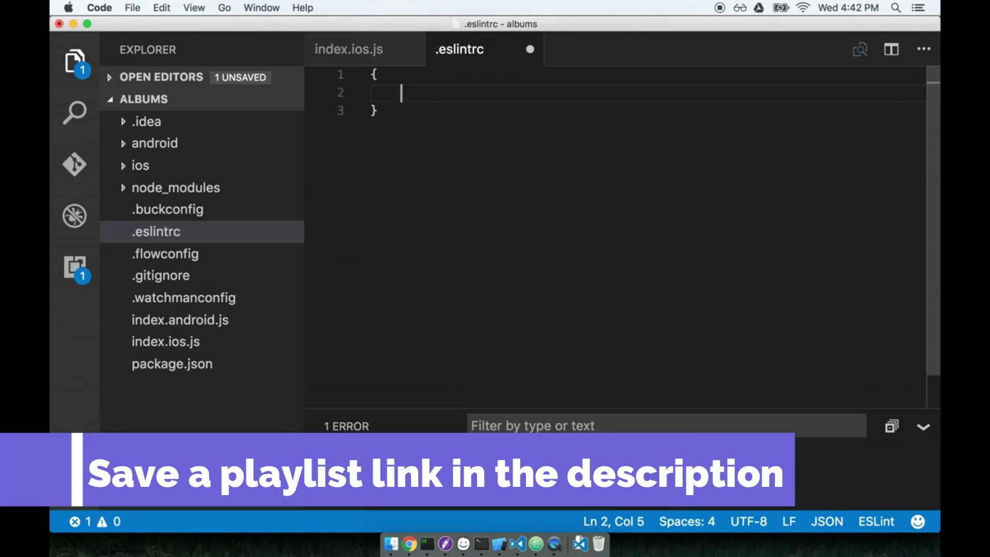
type("\"")
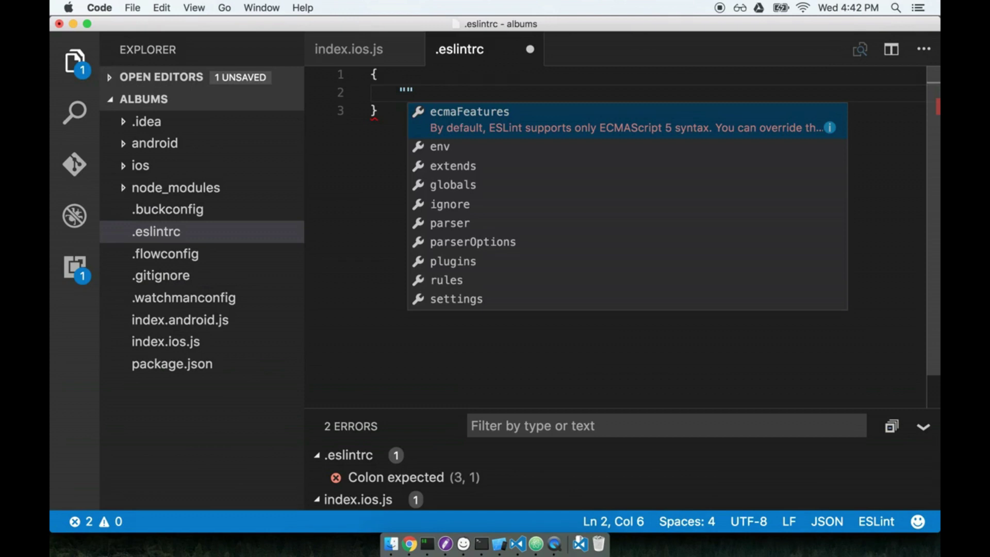
type("e")
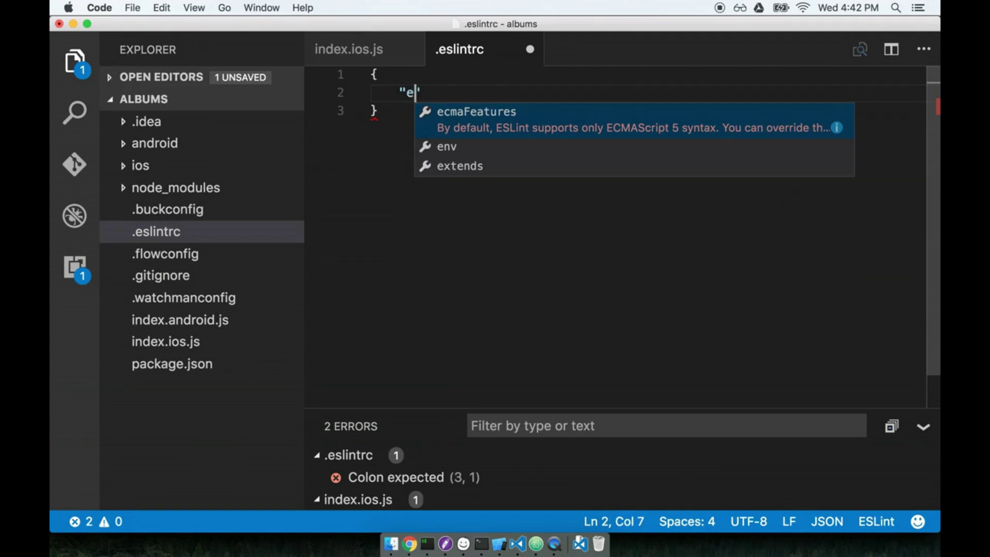
type("xtends\": \"")
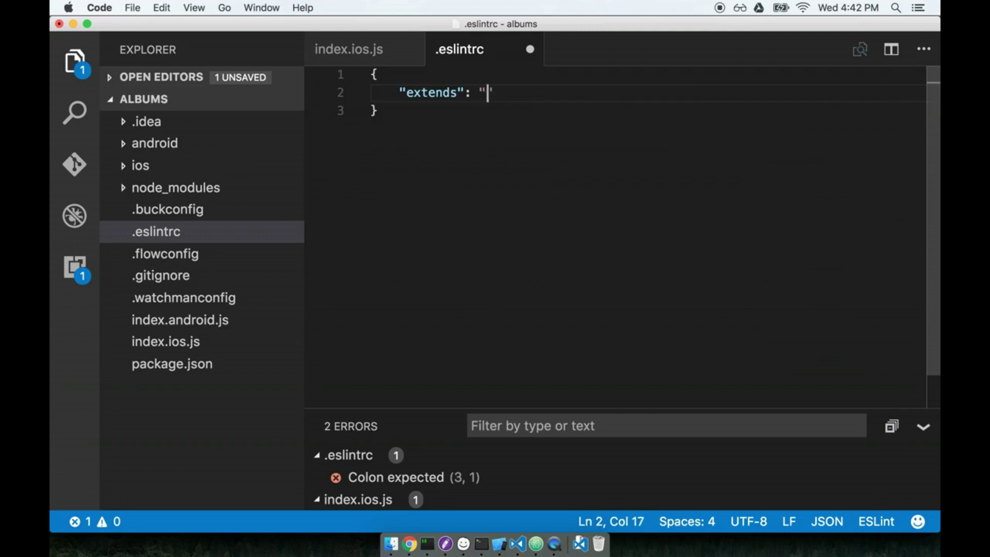
type("rallycoding")
key("Right")
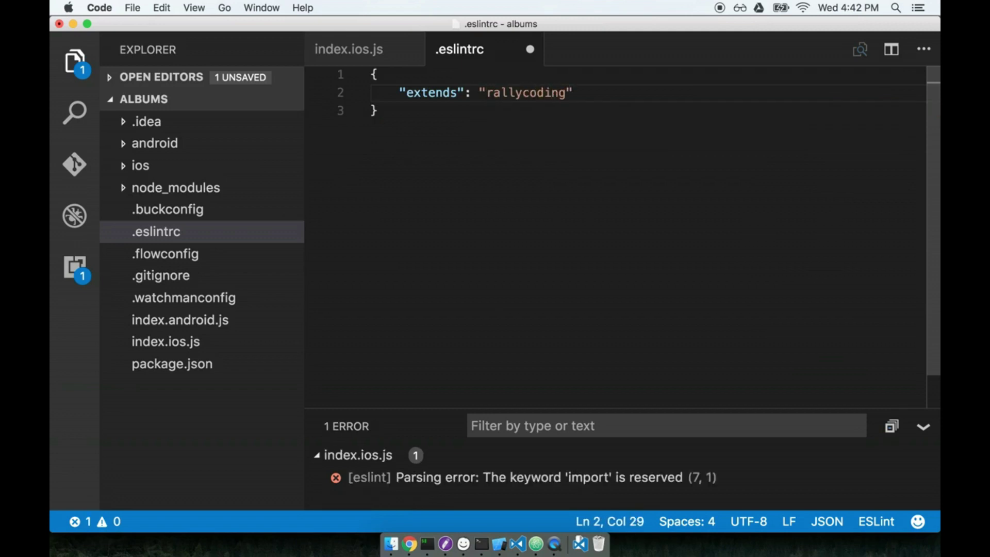
Check the extends entry, save .eslintrc, and view the rallycoding install in iTerm2
double_click(414, 92)
double_click(511, 92)
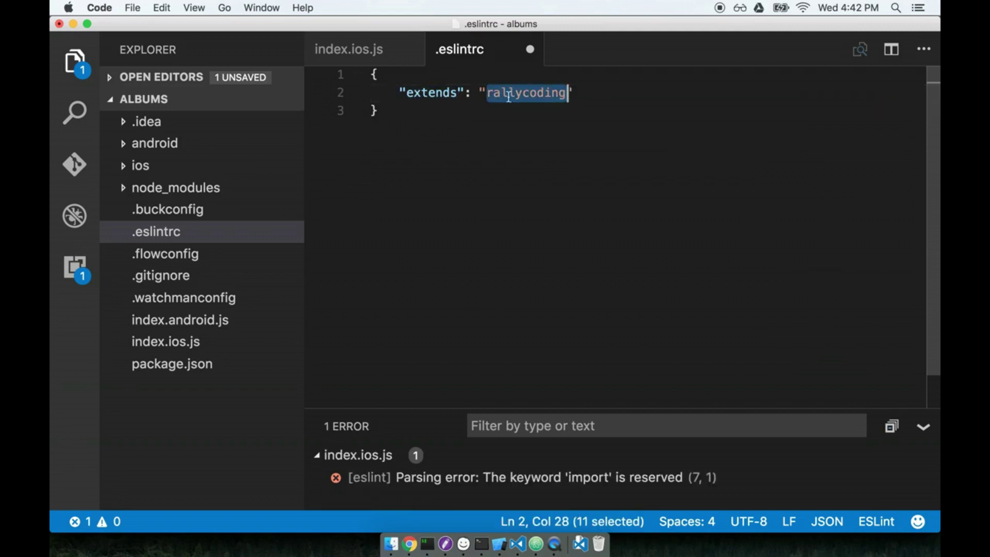
double_click(429, 93)
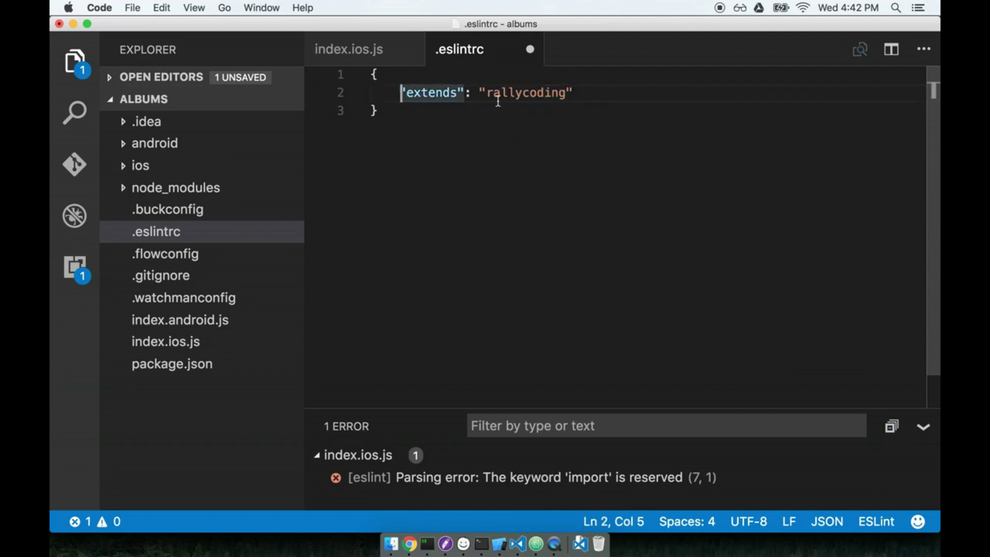
left_click_drag(399, 92, 405, 93)
left_click(561, 155)
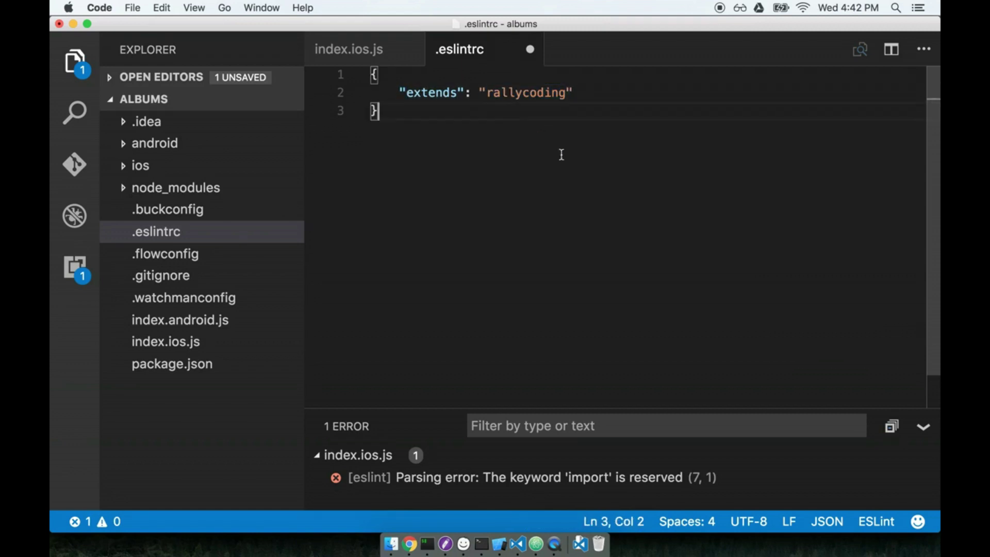
key("super+s")
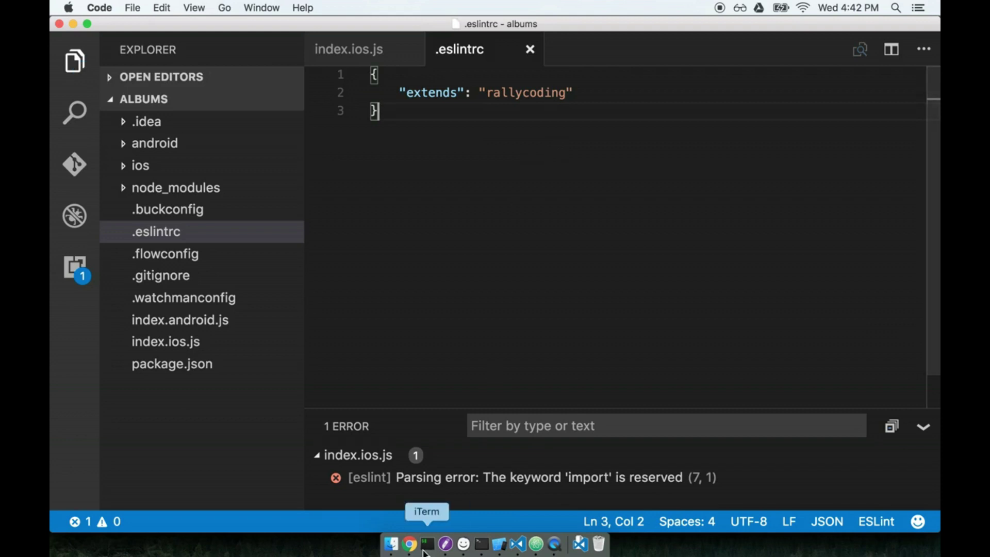
left_click(426, 544)
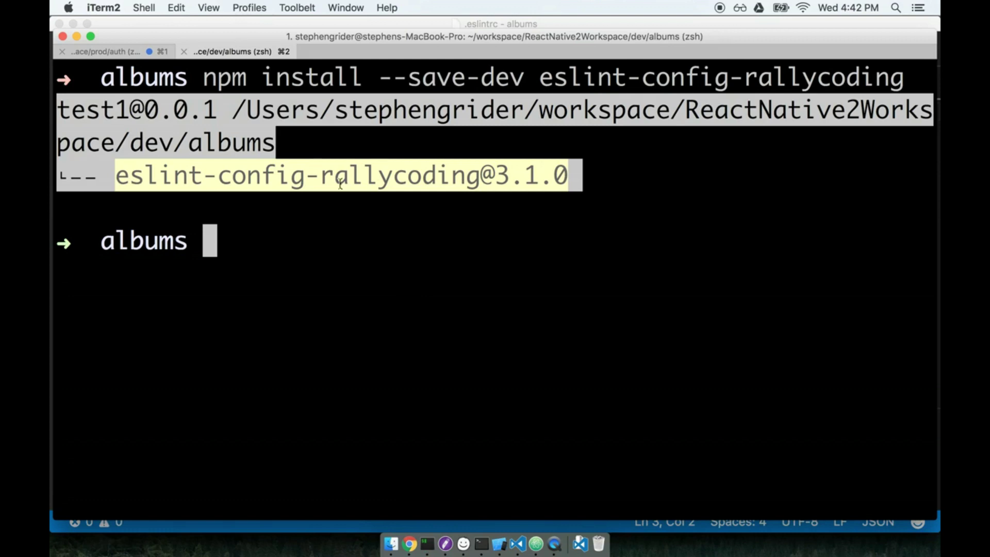
Close the .eslintrc tab and restore normal interface size in Visual Studio Code
left_click(517, 544)
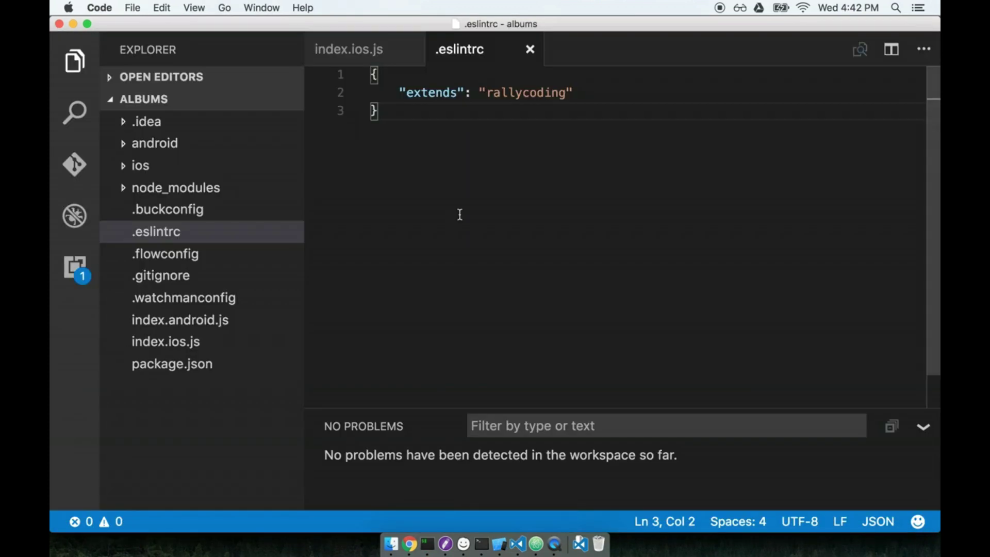
left_click(530, 49)
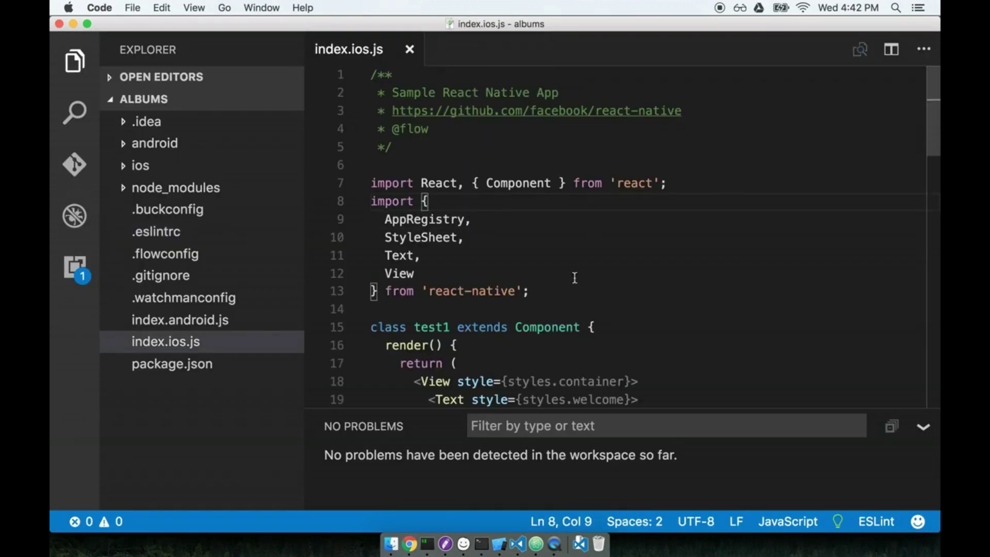
key("super+minus")
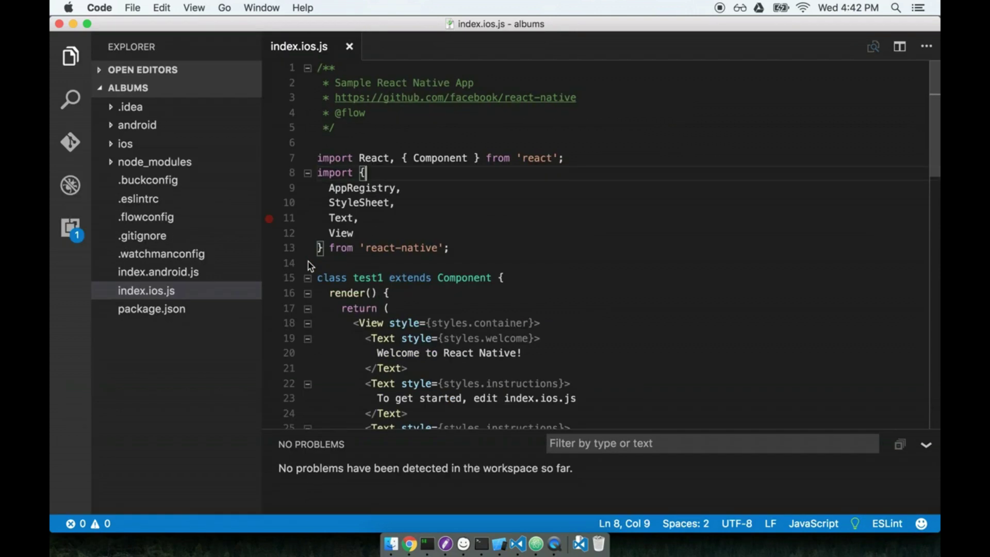
Remove the semicolon ending line 7 and watch ESLint's errors in the enlarged problems panel
left_click(402, 218)
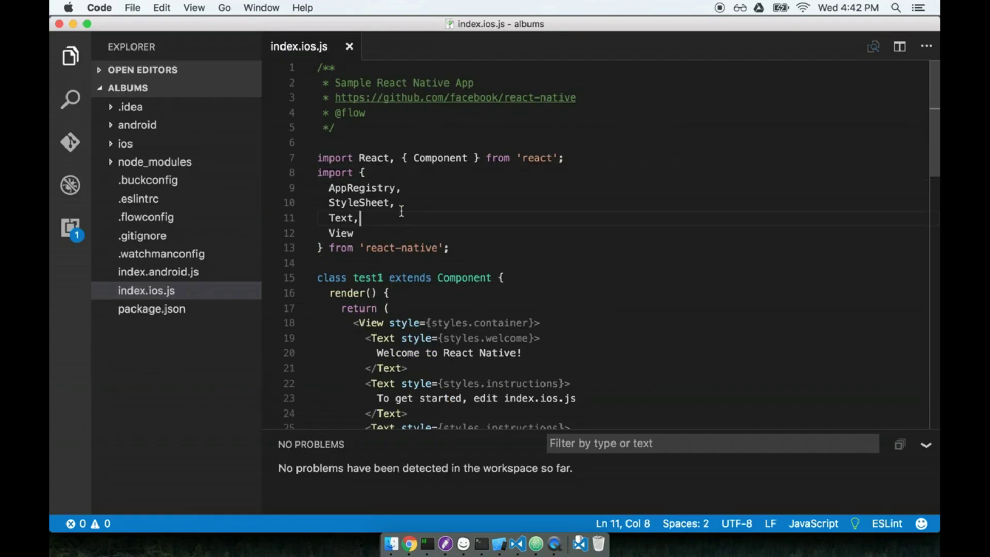
left_click(610, 158)
key("BackSpace")
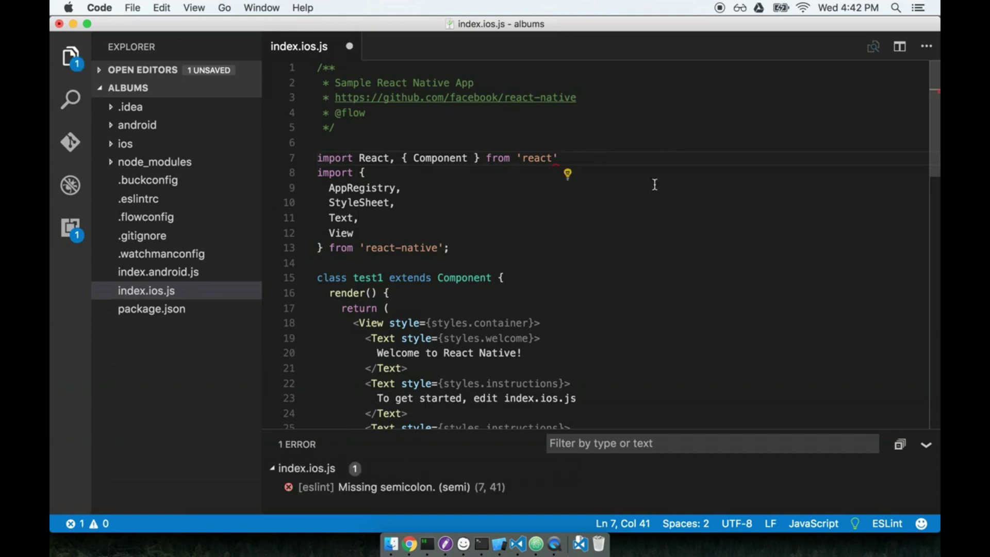
left_click_drag(391, 431, 400, 375)
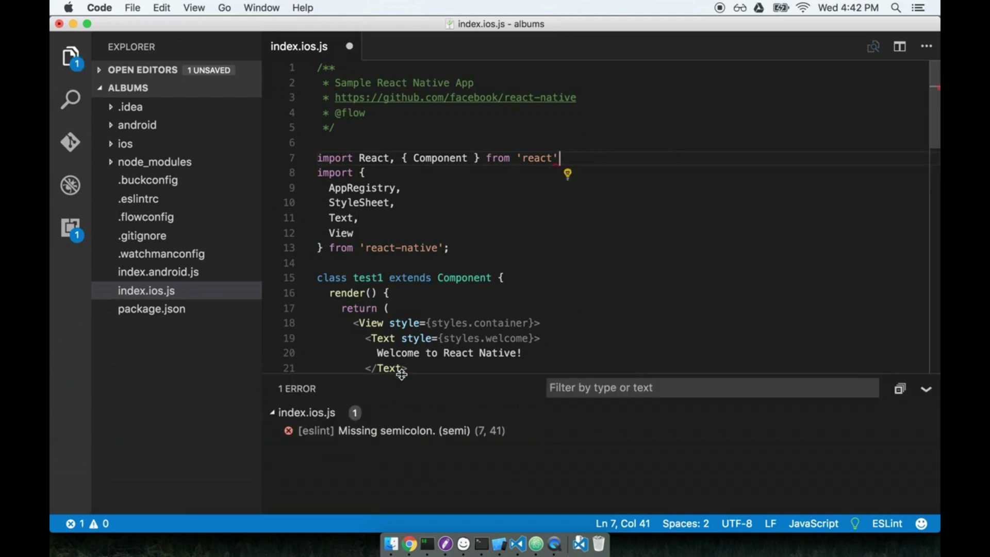
left_click(489, 263)
Delete and undo-restore the React import line, then save index.ios.js
left_click(569, 159)
type(";")
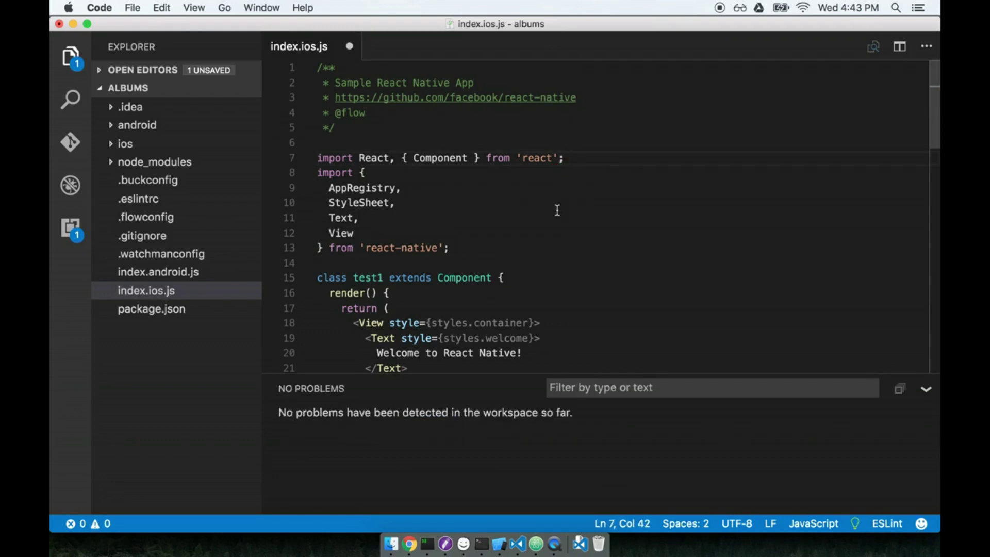
key("shift+Home")
key("BackSpace")
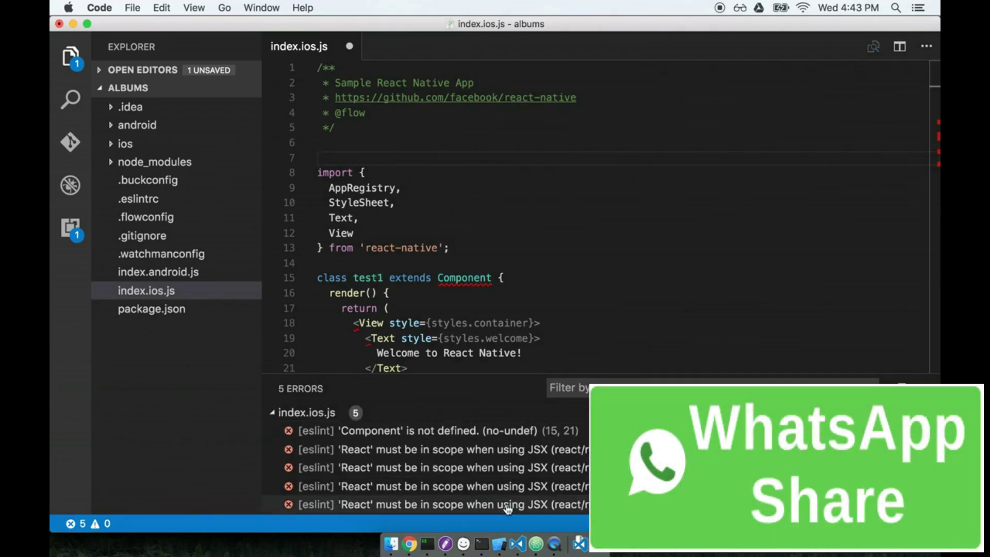
key("super+z")
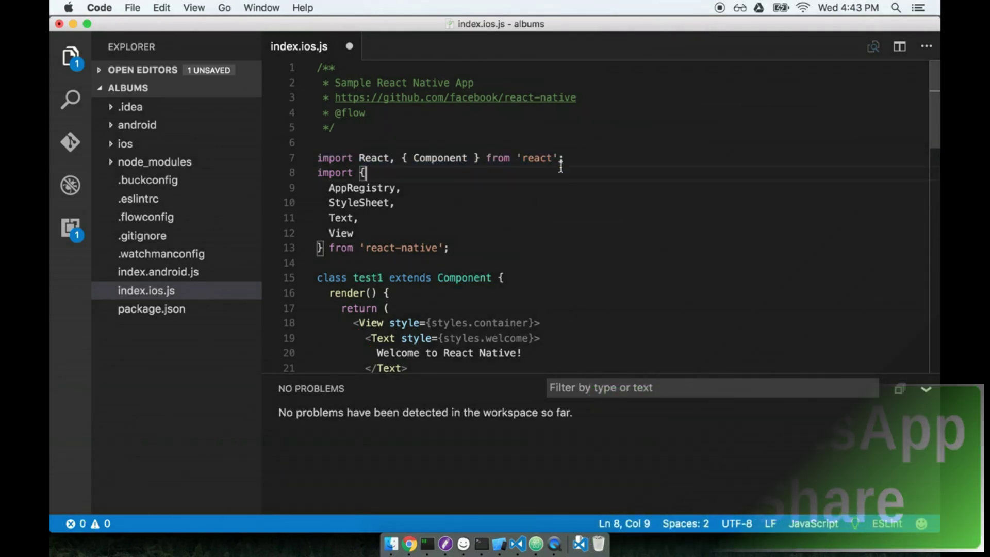
left_click(605, 162)
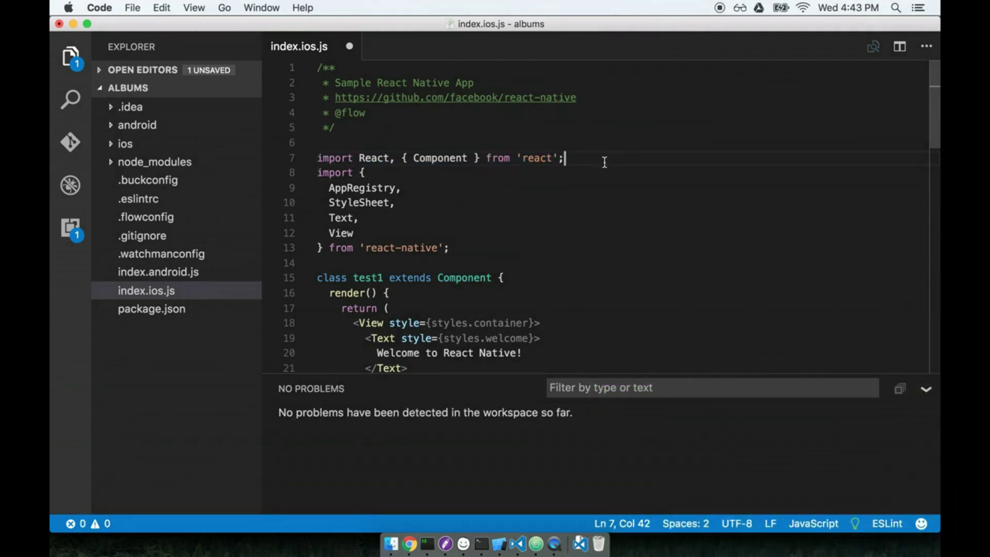
key("super+s")
left_click(657, 192)
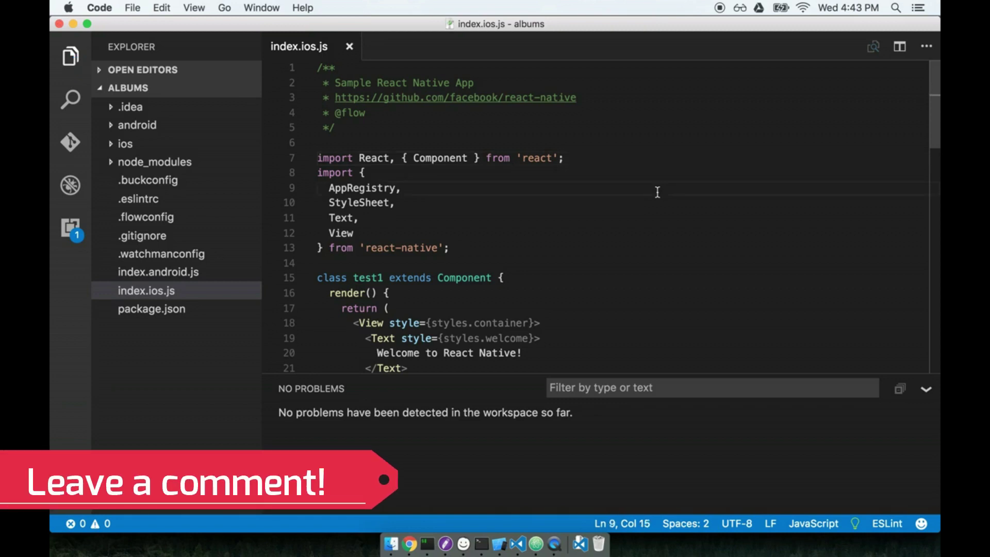